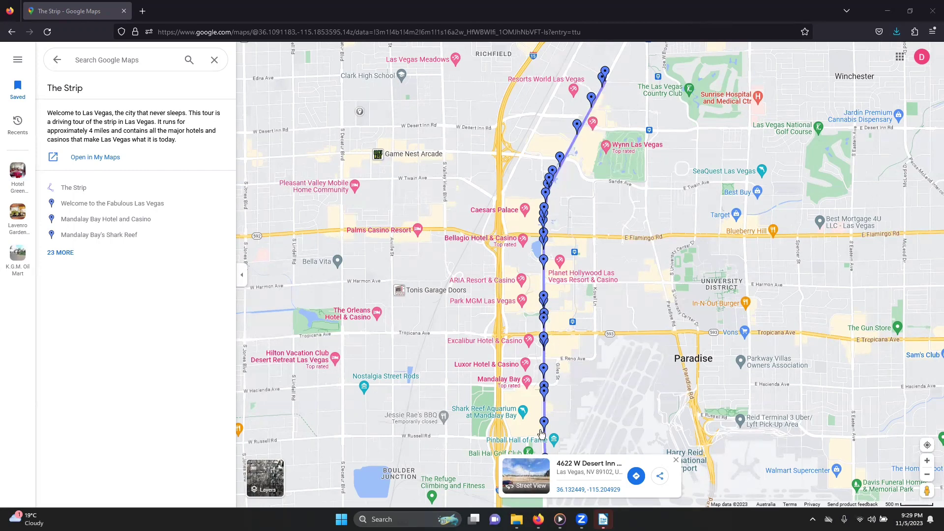
- View the details of the Imperial Palace Hotel and Casino, The Mirage and the next stop north on The Strip tour map
{"action": "left_click", "coordinate": [544, 209]}
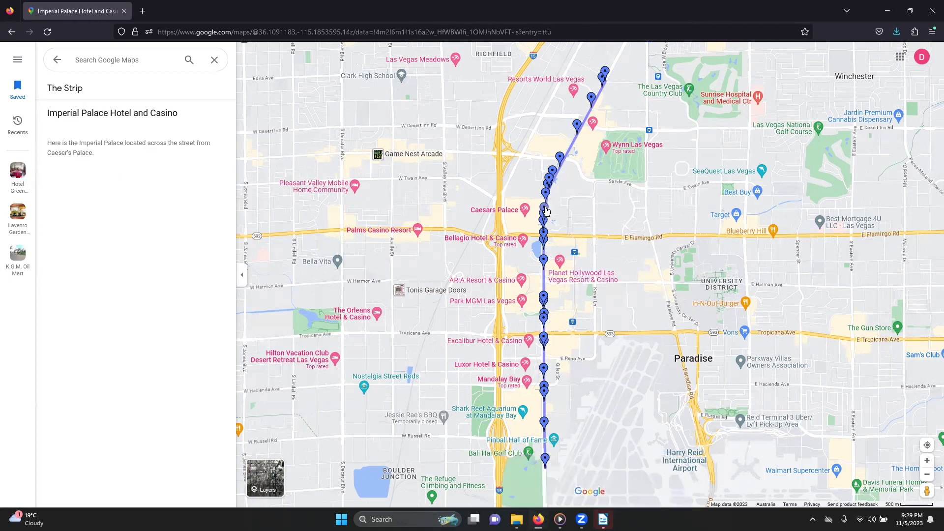
{"action": "left_click", "coordinate": [550, 179]}
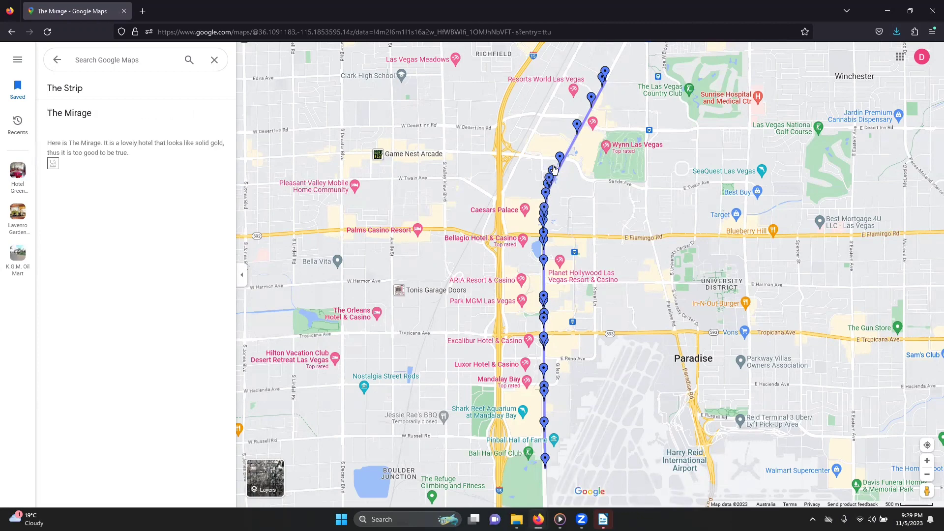
{"action": "left_click", "coordinate": [557, 162]}
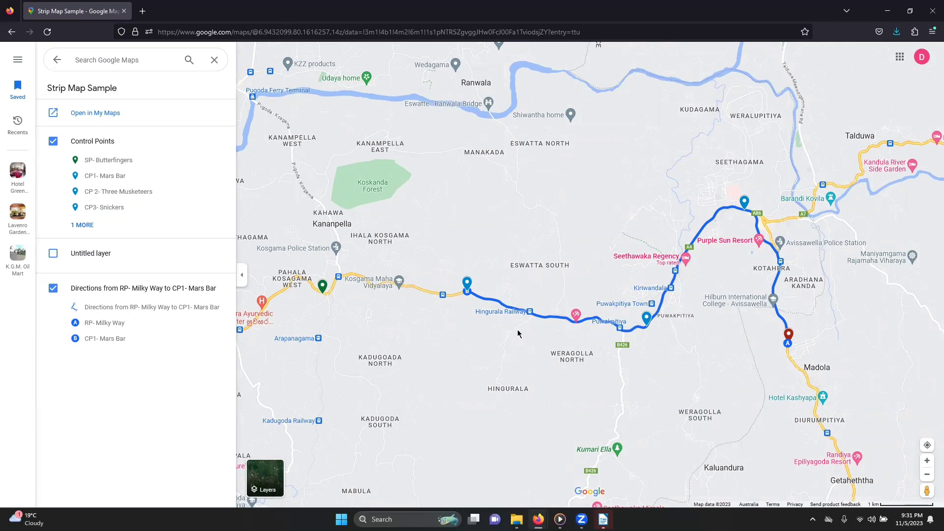
- Show the complete list of control points in the Strip Map Sample
{"action": "left_click_drag", "start_coordinate": [522, 339], "coordinate": [517, 329]}
{"action": "left_click_drag", "start_coordinate": [475, 254], "coordinate": [475, 258]}
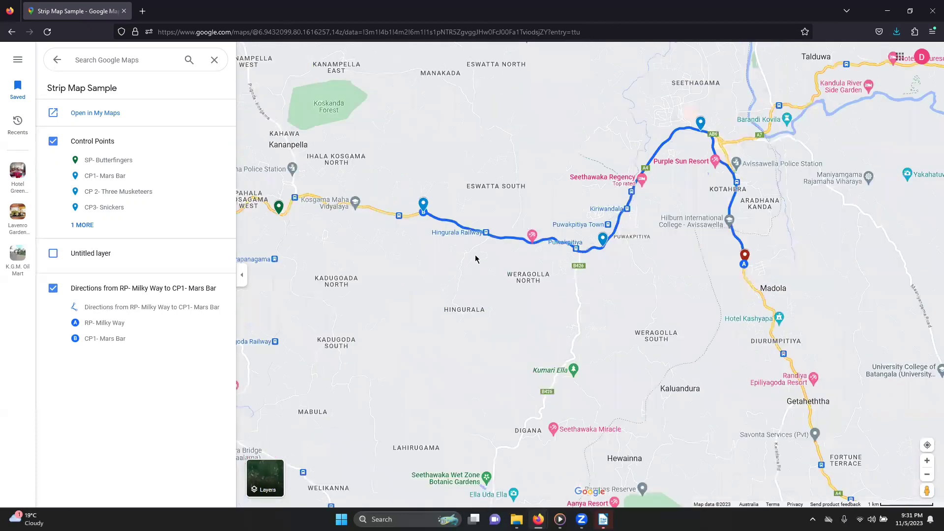
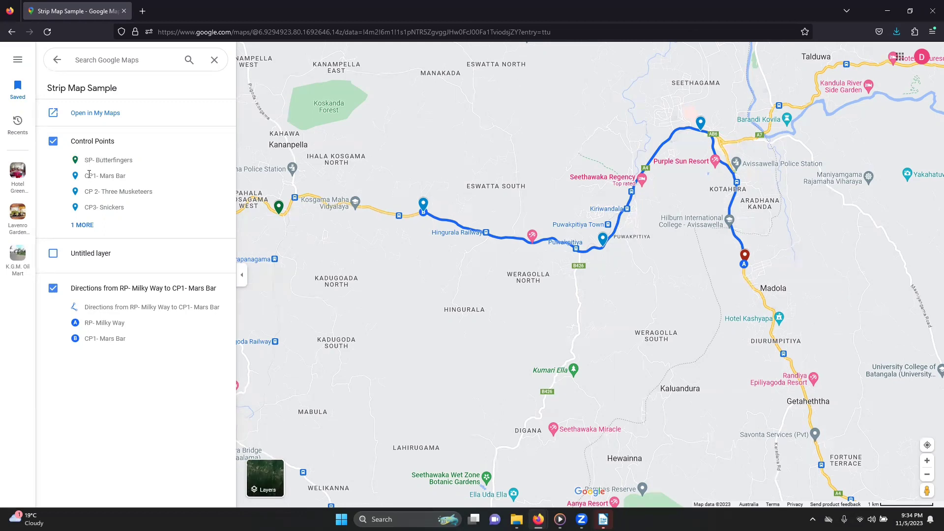
{"action": "left_click", "coordinate": [84, 225]}
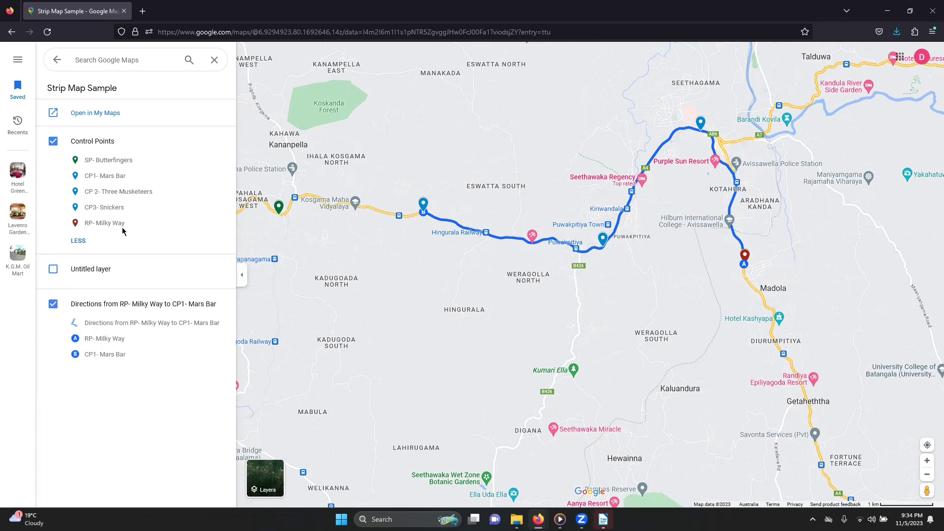
- View the details of the CP1- Mars Bar control point and inspect the road around it more closely
{"action": "left_click", "coordinate": [90, 192]}
{"action": "left_click", "coordinate": [422, 211]}
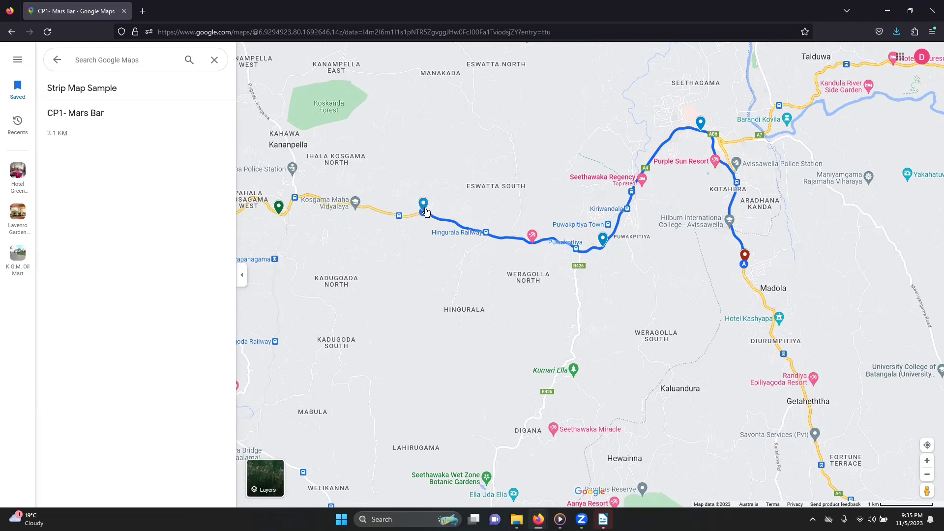
{"action": "scroll", "coordinate": [427, 222], "scroll_direction": "up", "scroll_amount": 1}
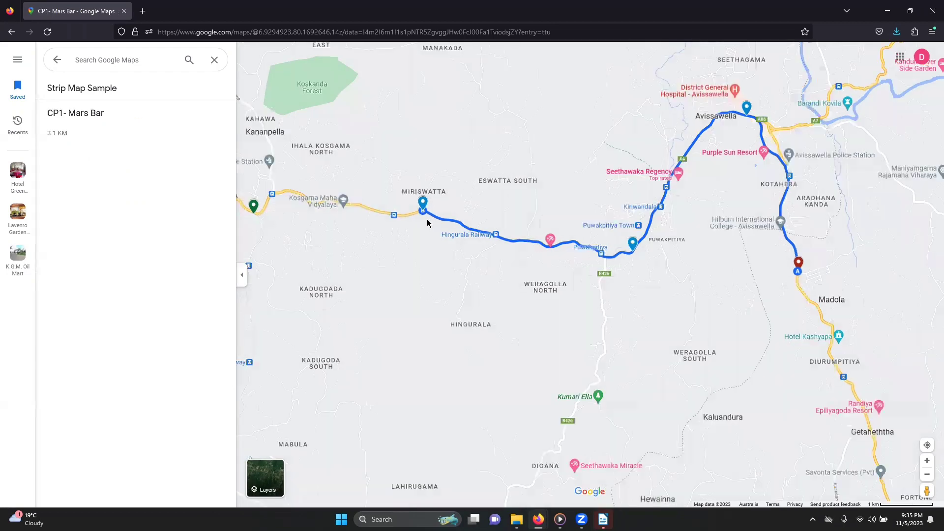
{"action": "scroll", "coordinate": [418, 198], "scroll_direction": "up", "scroll_amount": 1}
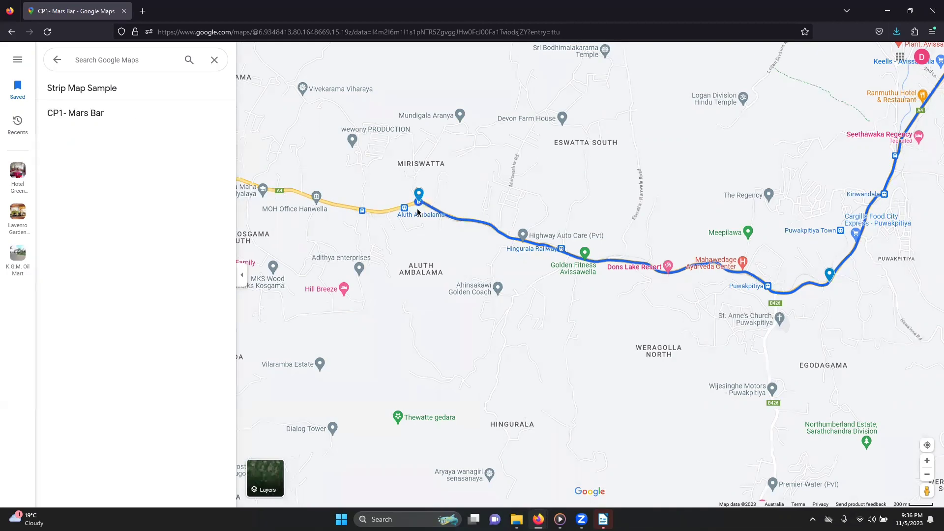
- View the details of the control points CP 2- Three Musketeers, CP3- Snickers and RP- Milky Way along the route
{"action": "scroll", "coordinate": [419, 210], "scroll_direction": "down", "scroll_amount": 1}
{"action": "scroll", "coordinate": [419, 212], "scroll_direction": "down", "scroll_amount": 2}
{"action": "scroll", "coordinate": [419, 213], "scroll_direction": "down", "scroll_amount": 1}
{"action": "left_click", "coordinate": [495, 216]}
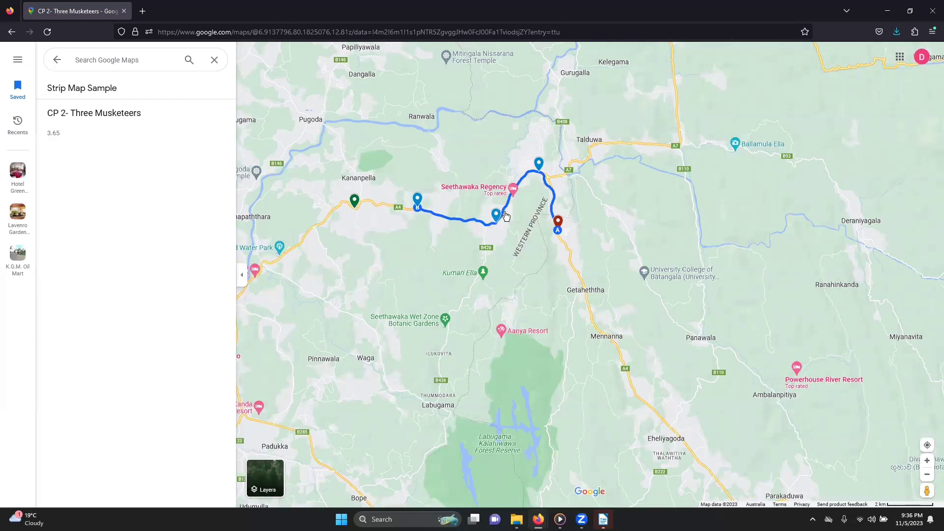
{"action": "left_click", "coordinate": [539, 164]}
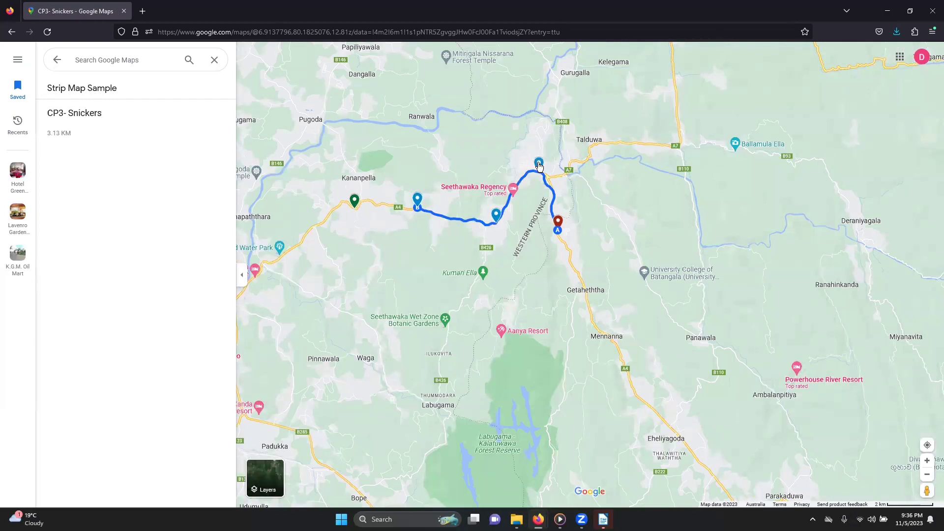
{"action": "left_click", "coordinate": [557, 224]}
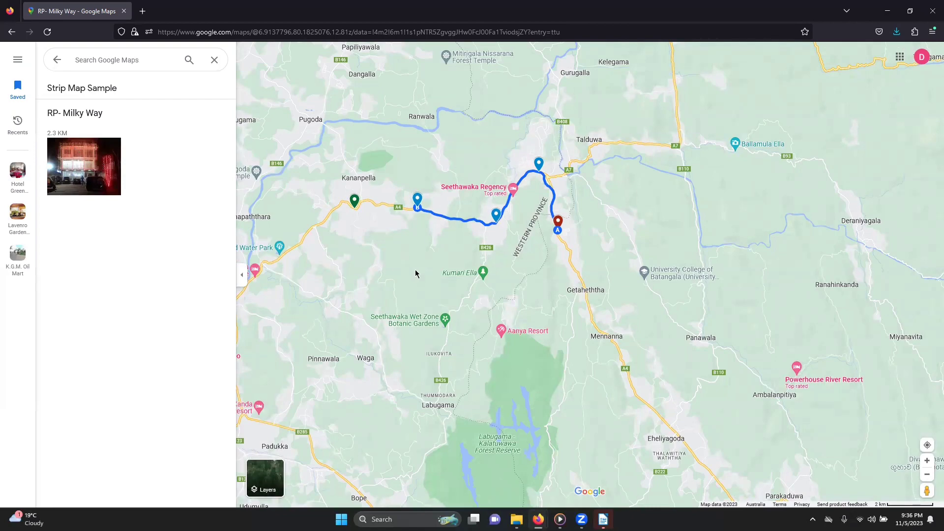
- Try satellite imagery for the strip map route and turn on the Terrain layer
{"action": "scroll", "coordinate": [415, 269], "scroll_direction": "up", "scroll_amount": 3}
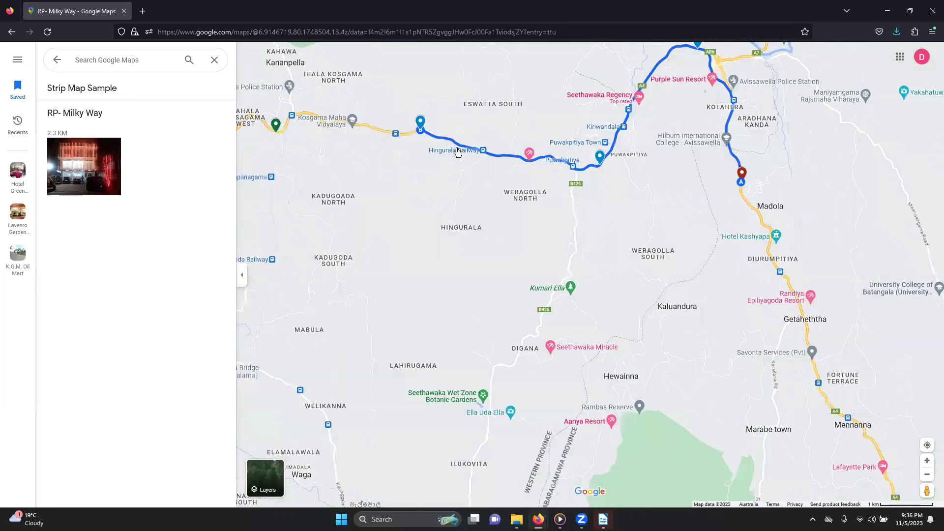
{"action": "left_click_drag", "start_coordinate": [436, 173], "coordinate": [335, 240]}
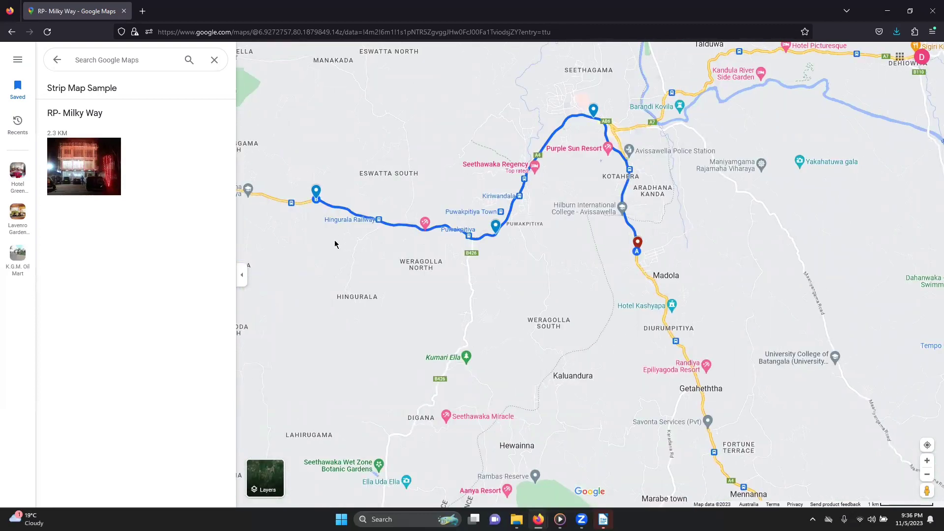
{"action": "mouse_move", "coordinate": [280, 477]}
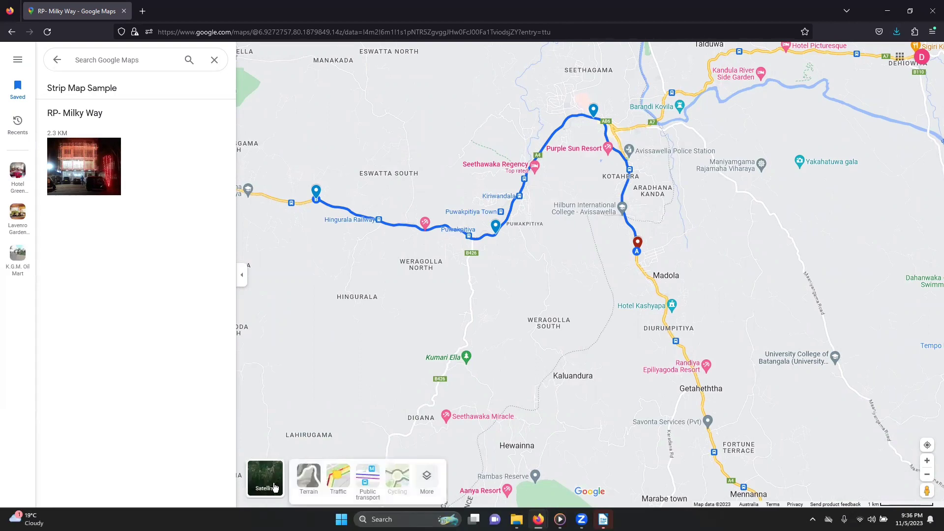
{"action": "left_click", "coordinate": [274, 486]}
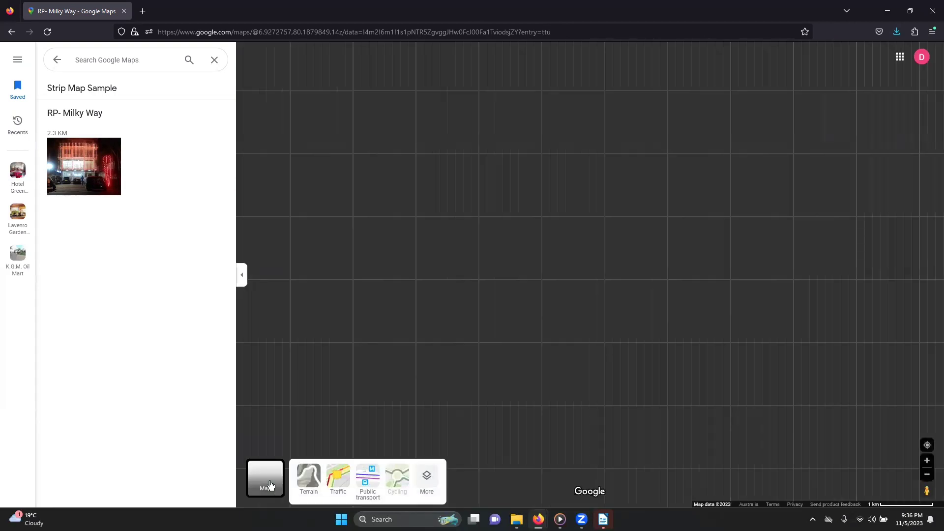
{"action": "left_click", "coordinate": [309, 476]}
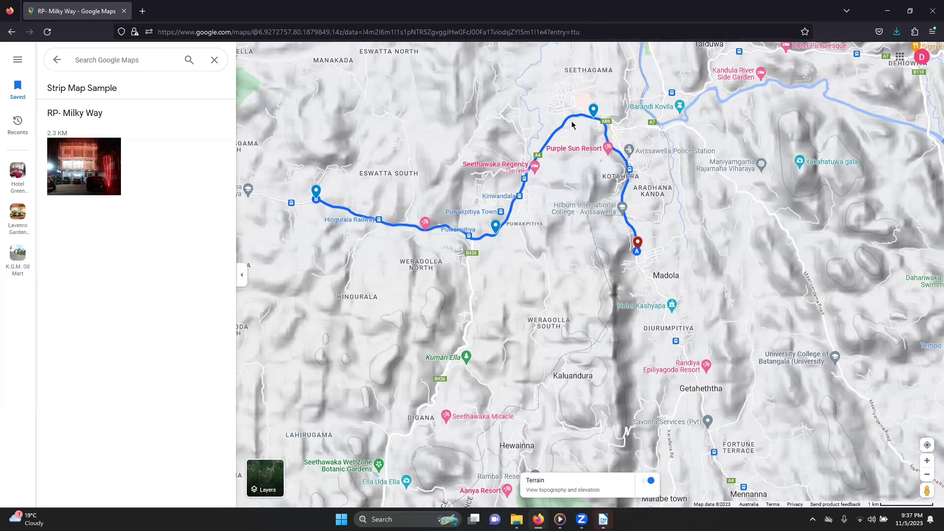
- Look through the additional map details over satellite imagery and reapply the Terrain layer
{"action": "left_click", "coordinate": [280, 483]}
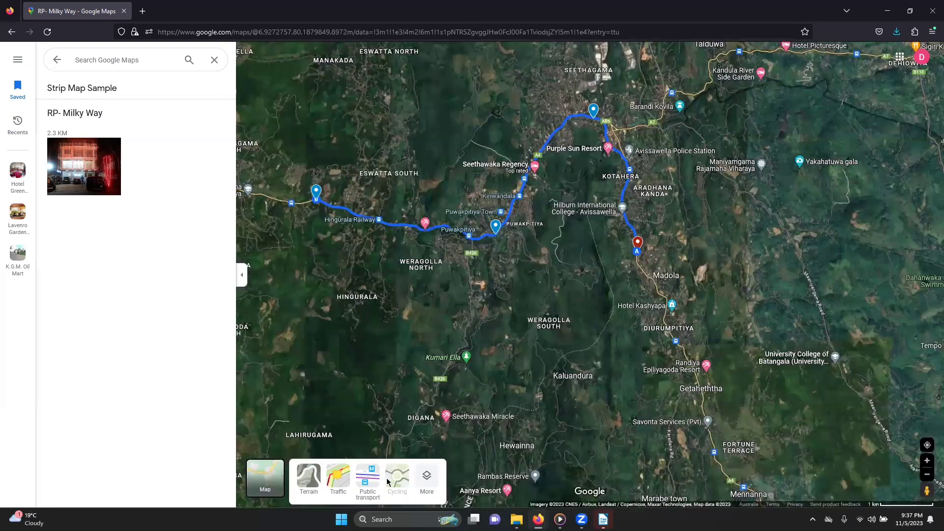
{"action": "left_click", "coordinate": [427, 475]}
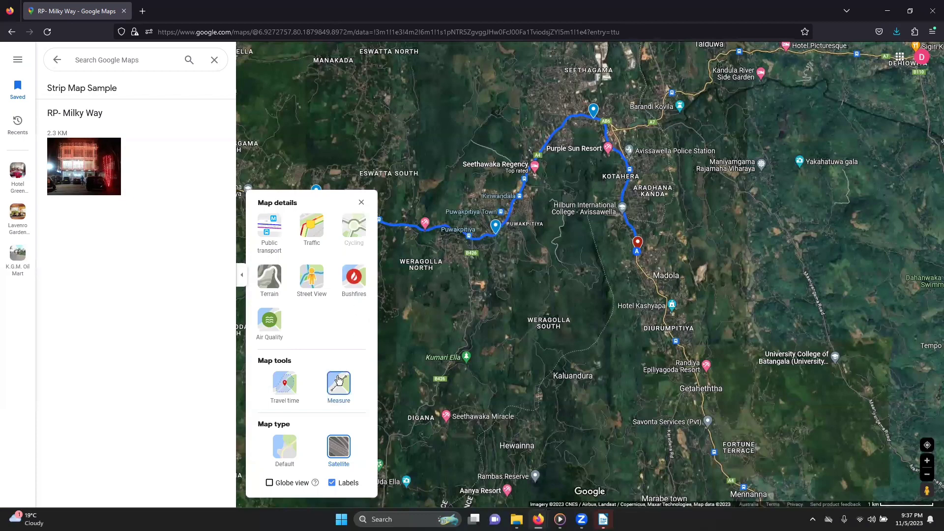
{"action": "left_click", "coordinate": [269, 277]}
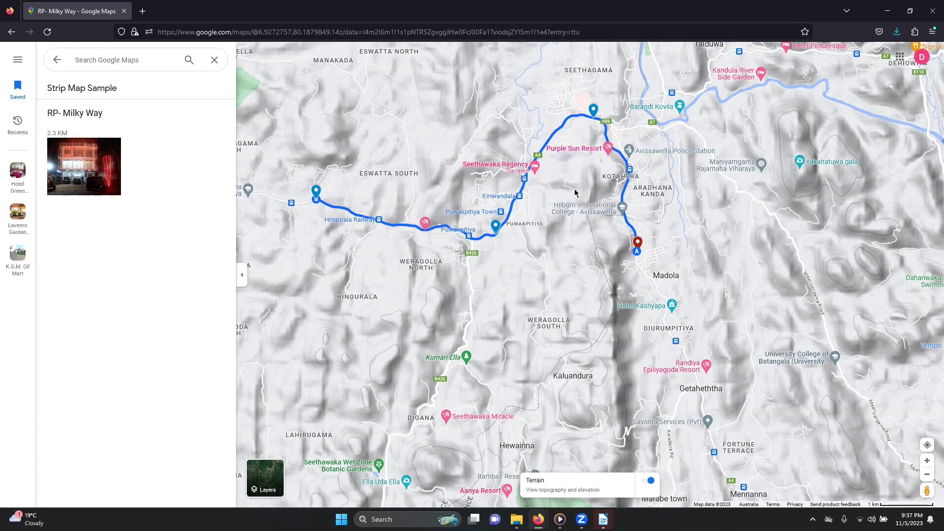
- Enter Street View on Anwilwaththa Rd beside the route in Avissawella and look around the railway crossing
{"action": "left_click_drag", "start_coordinate": [926, 490], "coordinate": [546, 133]}
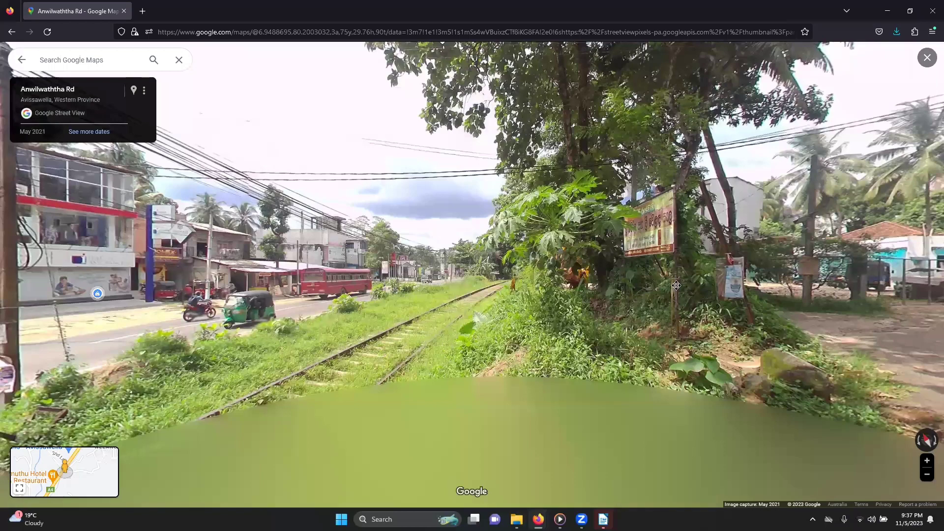
{"action": "left_click_drag", "start_coordinate": [821, 305], "coordinate": [92, 289]}
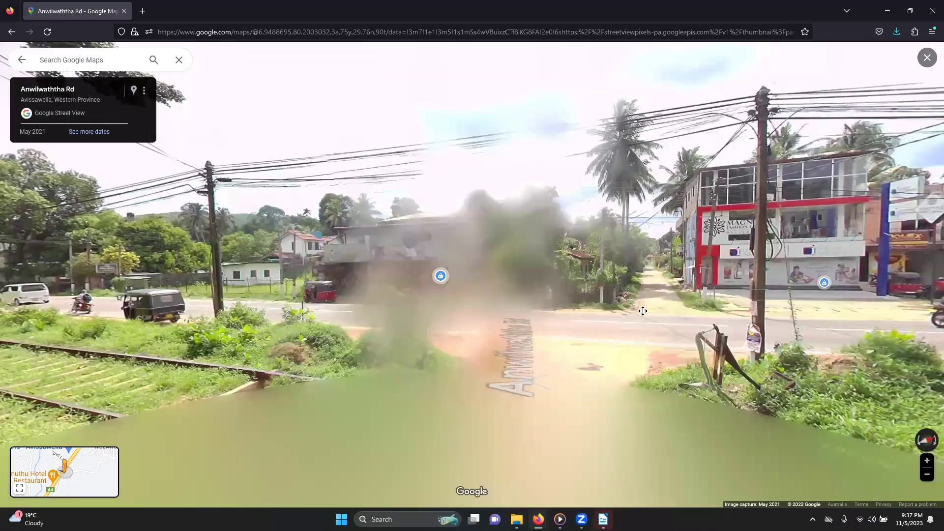
{"action": "left_click_drag", "start_coordinate": [603, 315], "coordinate": [723, 348]}
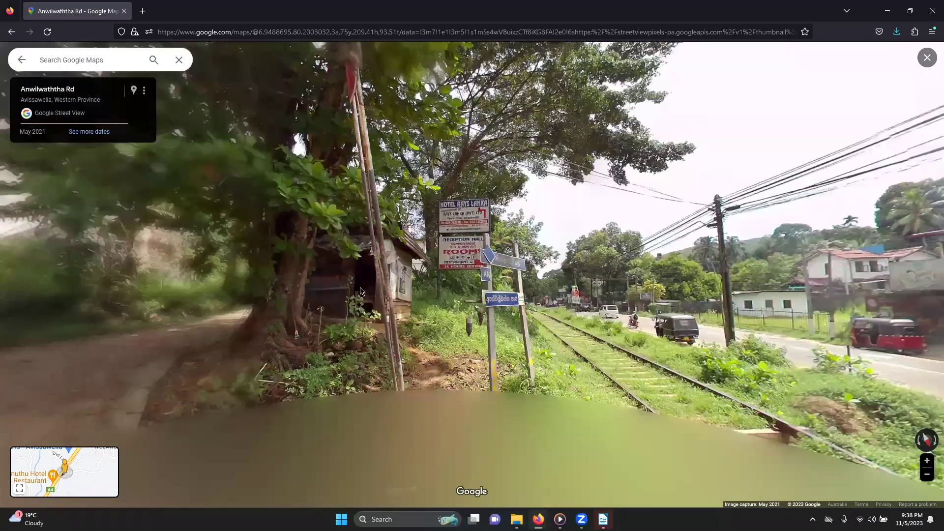
{"action": "left_click_drag", "start_coordinate": [758, 261], "coordinate": [392, 201]}
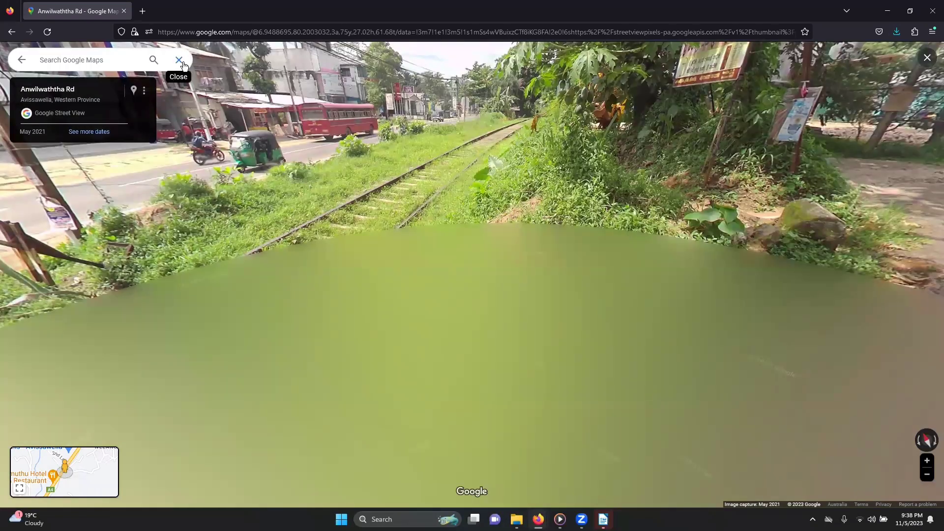
{"action": "left_click", "coordinate": [344, 266]}
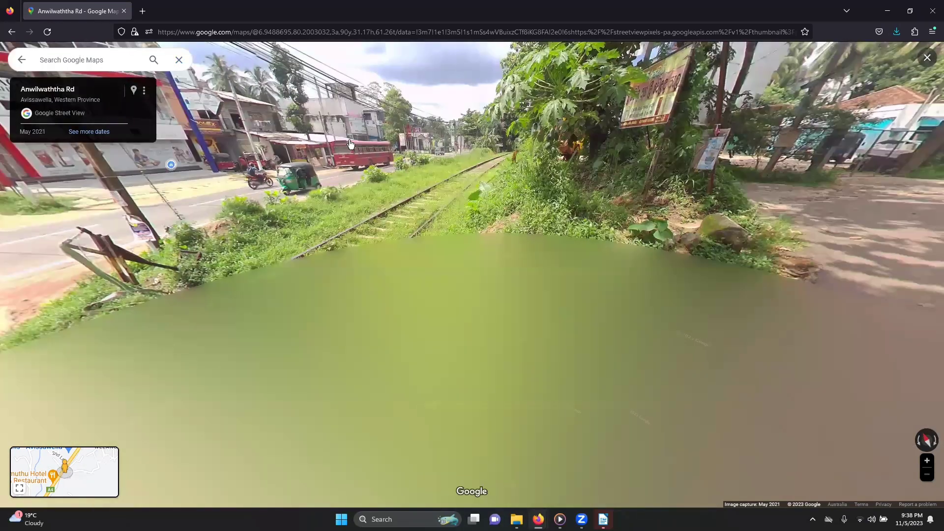
{"action": "left_click_drag", "start_coordinate": [79, 162], "coordinate": [227, 158]}
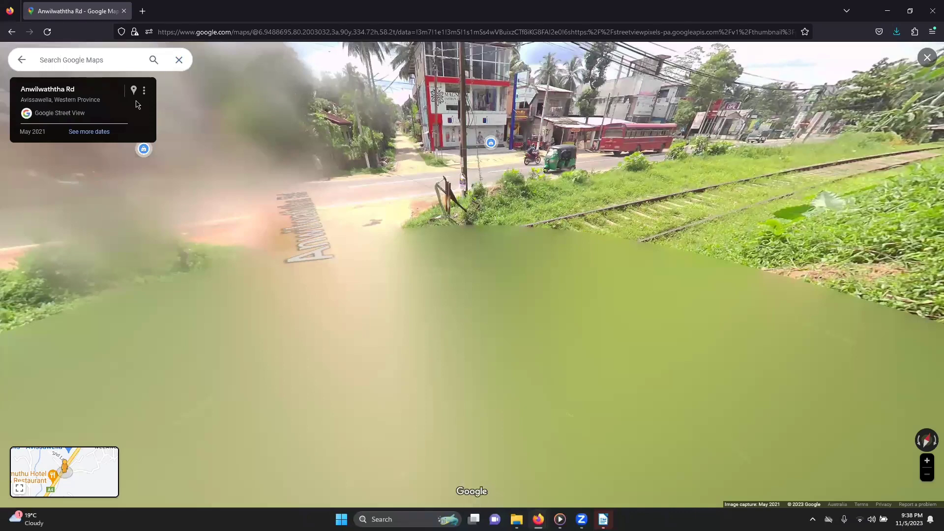
- View the Ishan Trade Center's place details from Street View and return to the map
{"action": "left_click", "coordinate": [144, 148]}
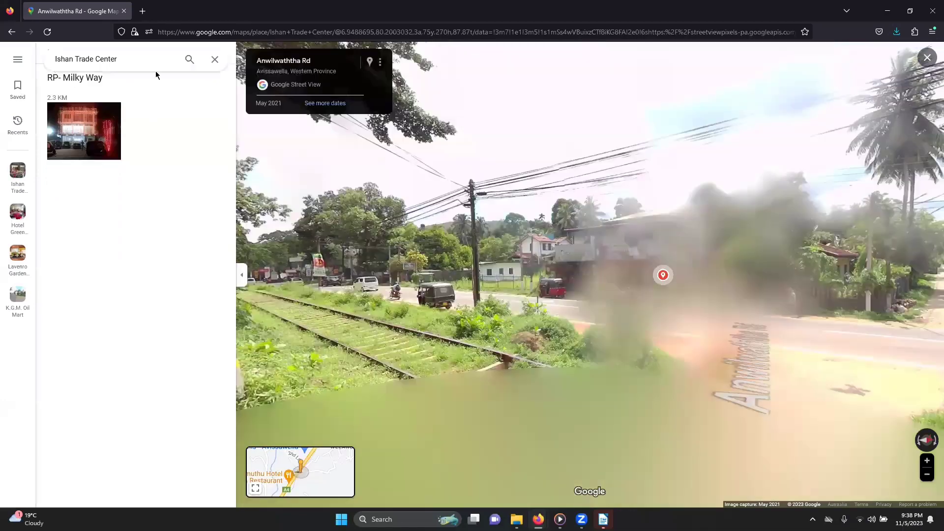
{"action": "left_click", "coordinate": [450, 294]}
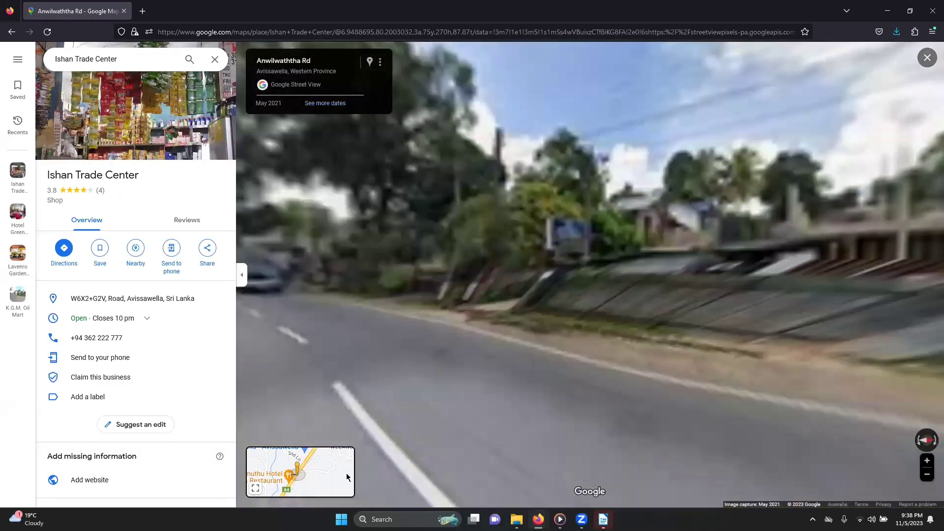
{"action": "left_click", "coordinate": [927, 57]}
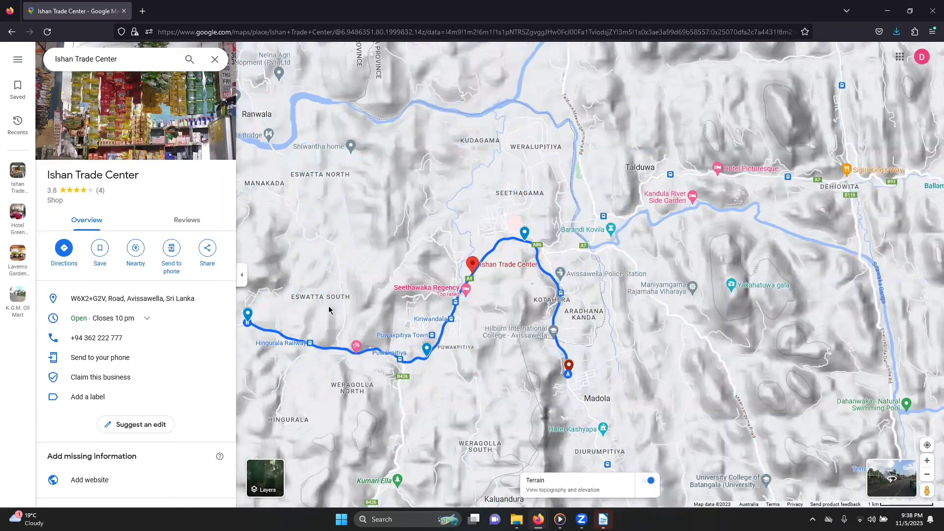
- Preview the print layout for the route from RP- Milky Way to CP1- Mars Bar and leave it without printing
{"action": "left_click", "coordinate": [502, 240]}
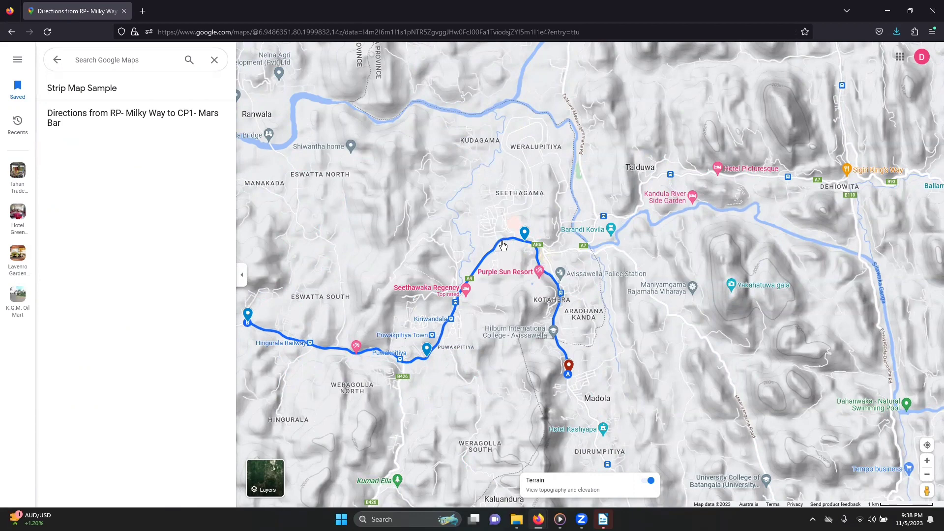
{"action": "right_click", "coordinate": [503, 245]}
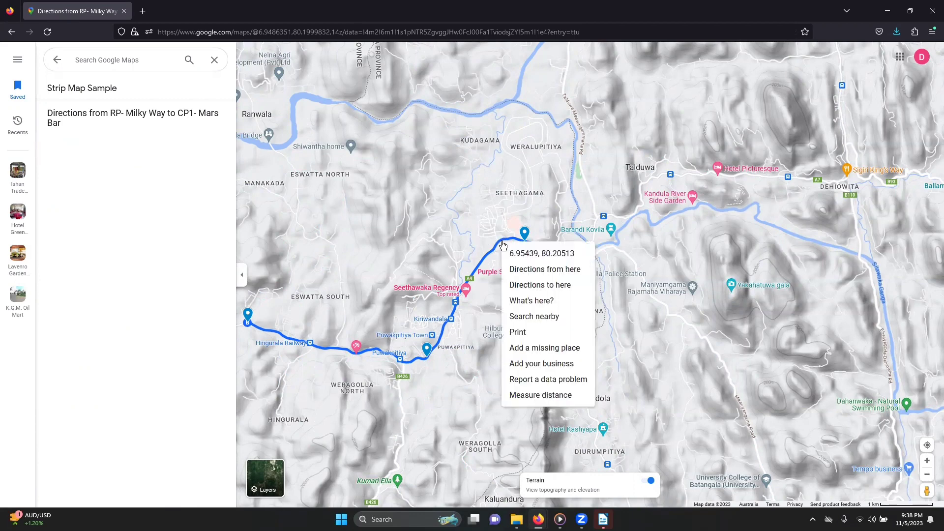
{"action": "left_click", "coordinate": [517, 332]}
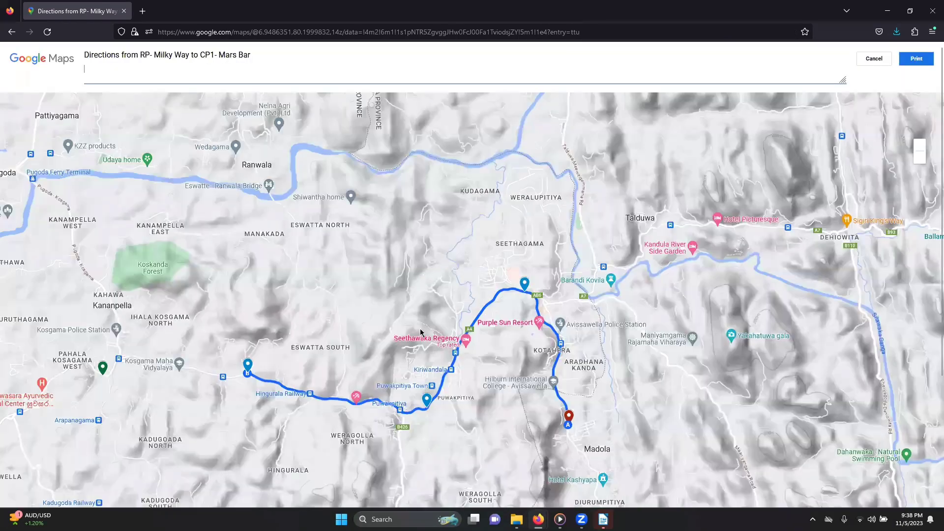
{"action": "scroll", "coordinate": [421, 333], "scroll_direction": "down", "scroll_amount": 3}
{"action": "scroll", "coordinate": [420, 330], "scroll_direction": "up", "scroll_amount": 3}
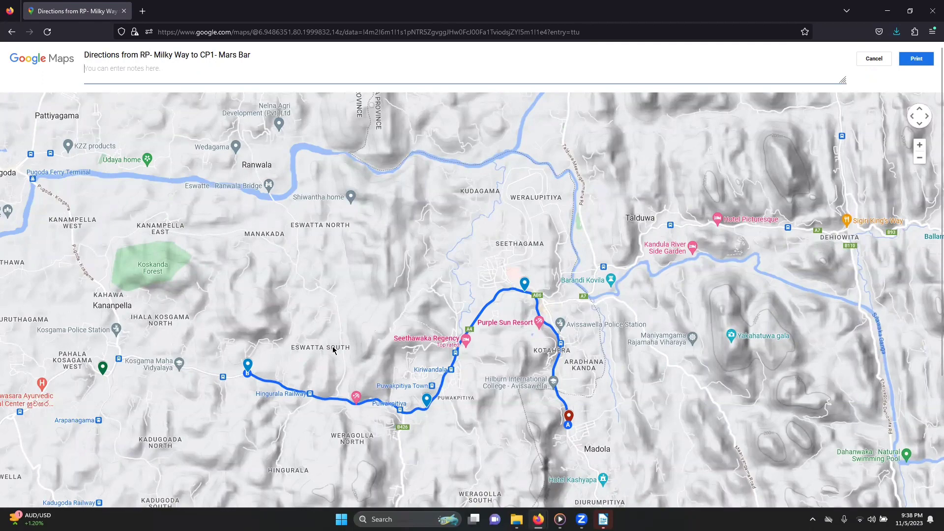
{"action": "left_click", "coordinate": [873, 59]}
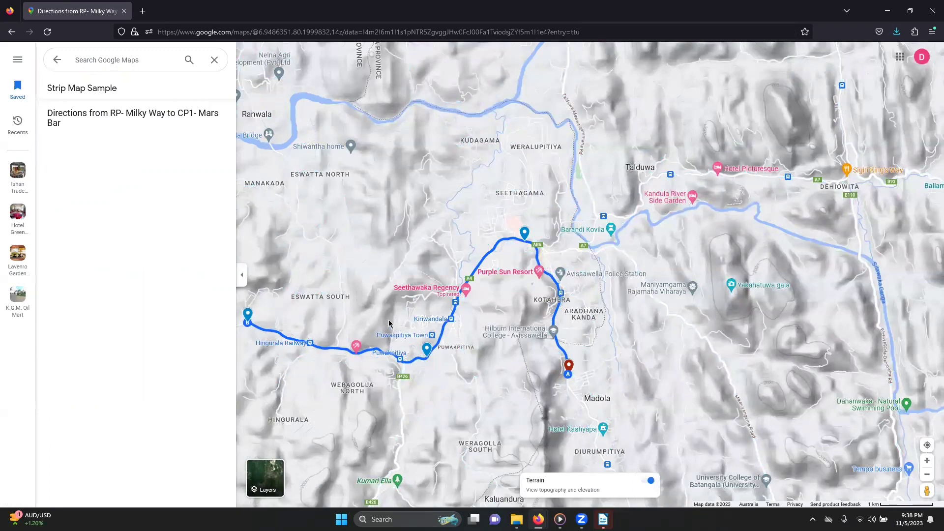
{"action": "left_click_drag", "start_coordinate": [385, 312], "coordinate": [496, 273]}
{"action": "left_click_drag", "start_coordinate": [417, 276], "coordinate": [367, 299]}
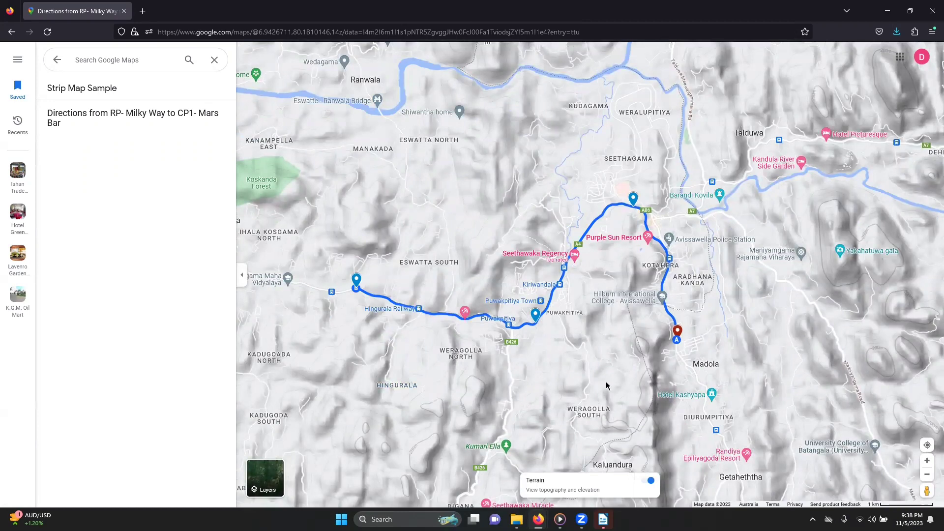
- Switch to the Strip Map Template document in LibreOffice Writer and look over the sample's first two pages
{"action": "left_click_drag", "start_coordinate": [588, 298], "coordinate": [524, 297]}
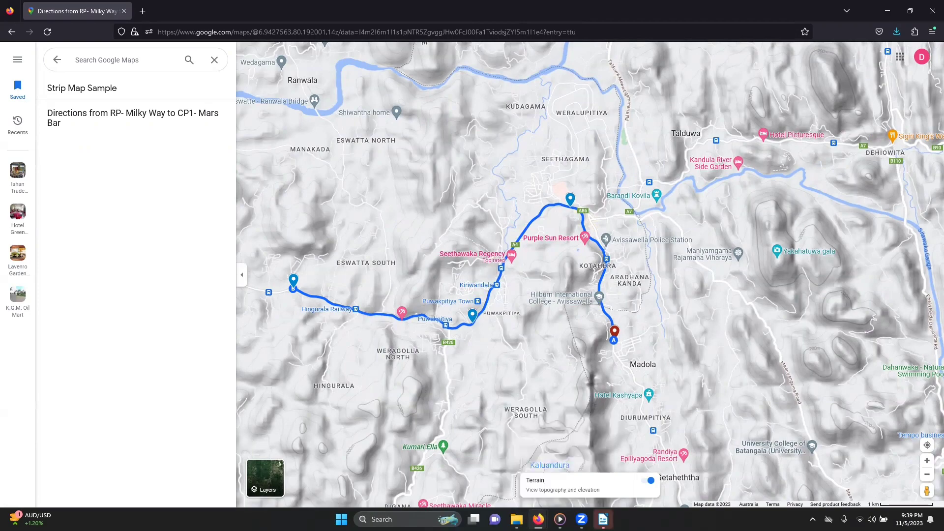
{"action": "left_click", "coordinate": [603, 519]}
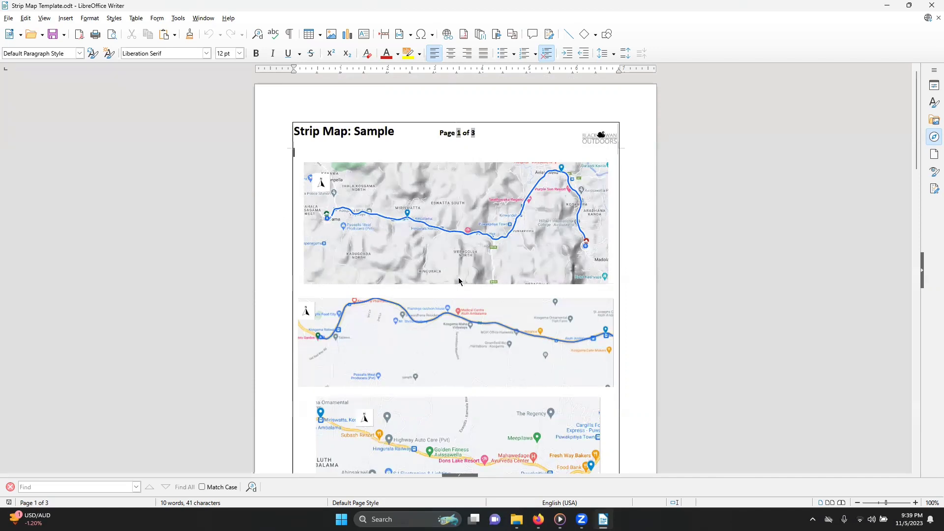
{"action": "scroll", "coordinate": [459, 276], "scroll_direction": "down", "scroll_amount": 3}
{"action": "scroll", "coordinate": [436, 305], "scroll_direction": "down", "scroll_amount": 9}
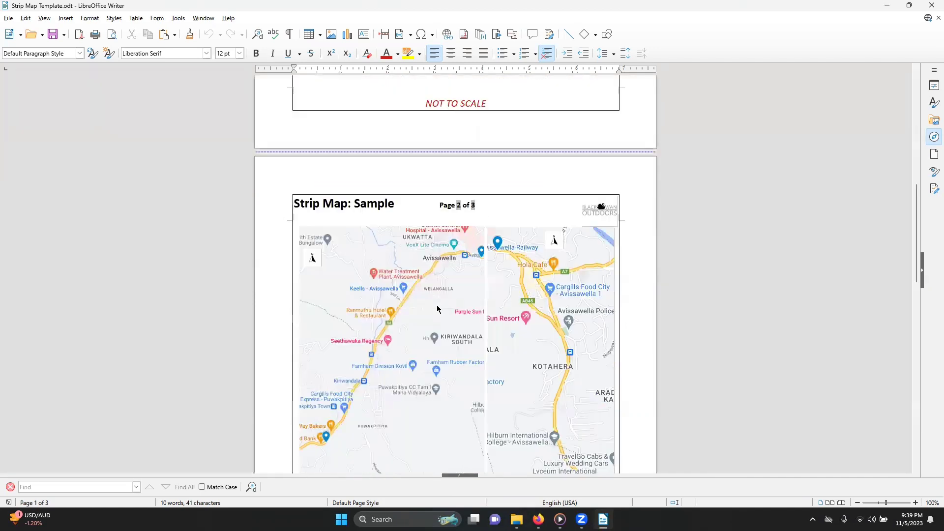
{"action": "scroll", "coordinate": [436, 304], "scroll_direction": "down", "scroll_amount": 3}
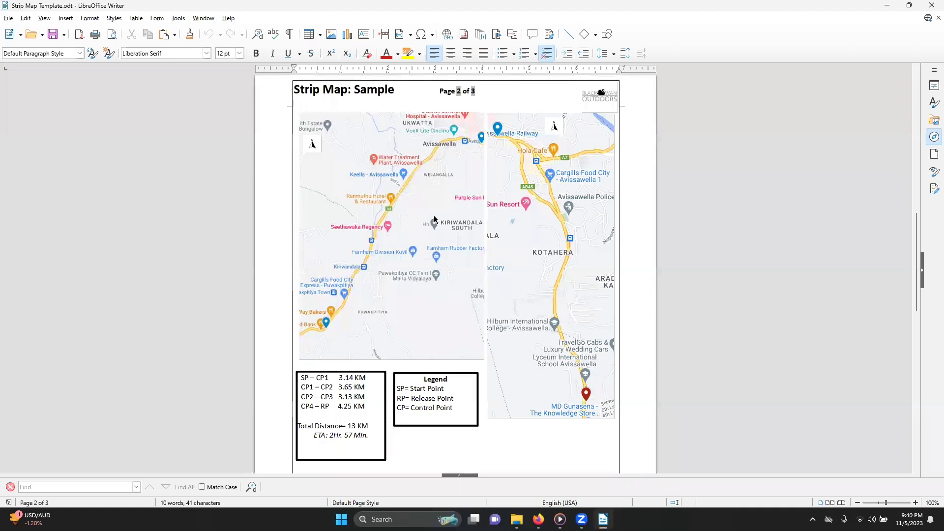
{"action": "scroll", "coordinate": [434, 218], "scroll_direction": "up", "scroll_amount": 15}
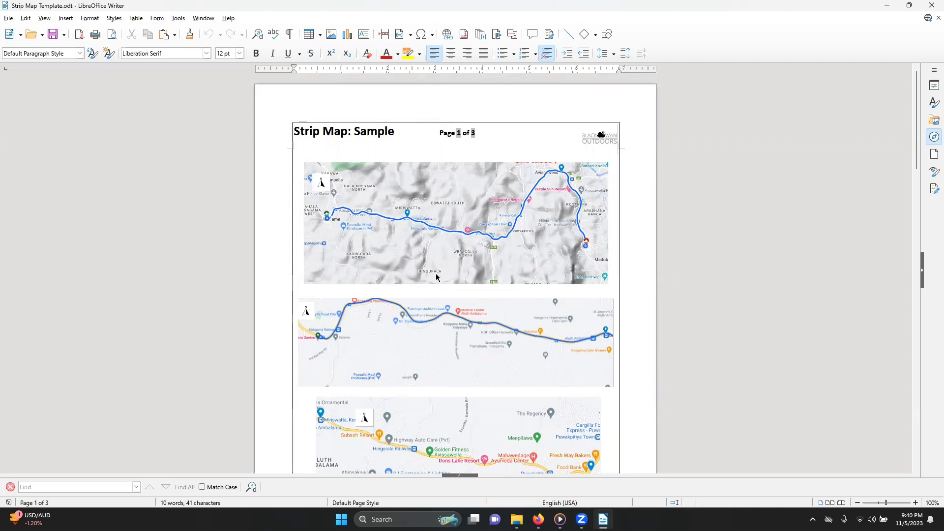
- Follow the route section maps across pages 1 and 2 to the leg distances and legend
{"action": "scroll", "coordinate": [435, 275], "scroll_direction": "down", "scroll_amount": 6}
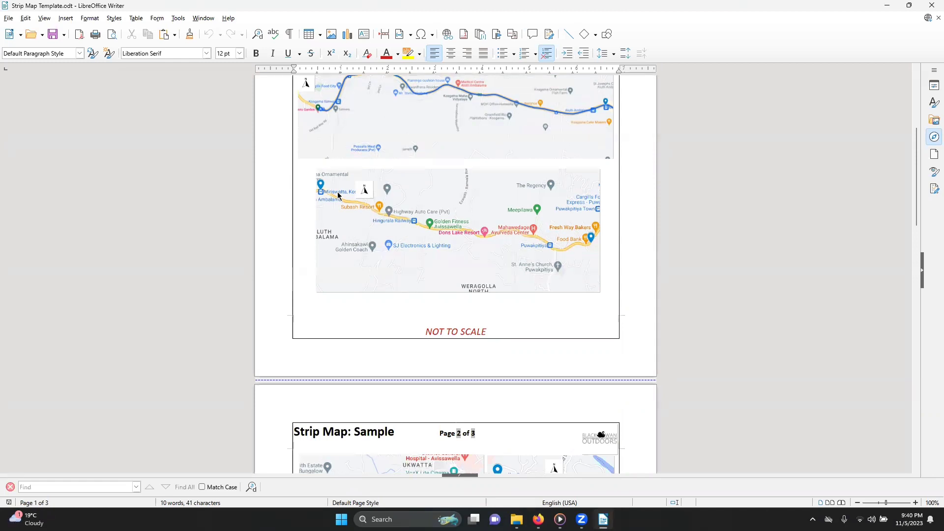
{"action": "scroll", "coordinate": [343, 316], "scroll_direction": "down", "scroll_amount": 8}
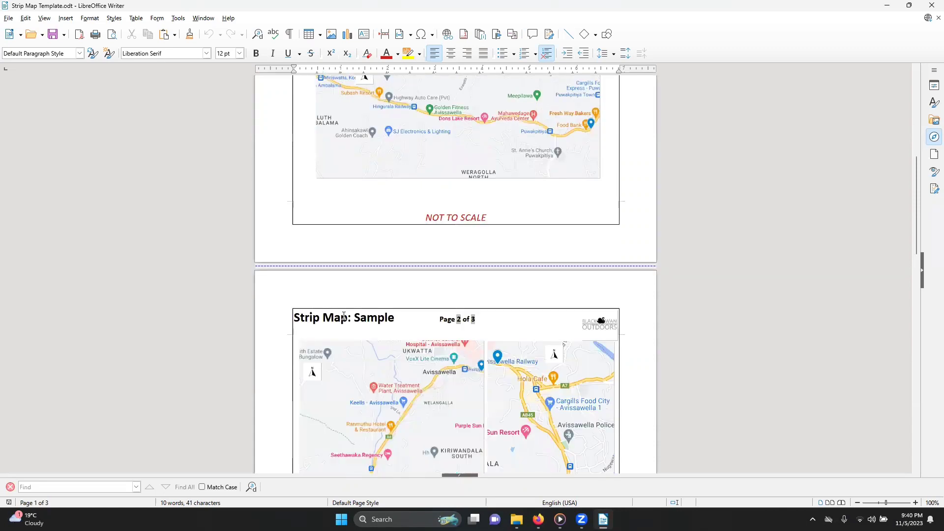
{"action": "scroll", "coordinate": [353, 353], "scroll_direction": "down", "scroll_amount": 8}
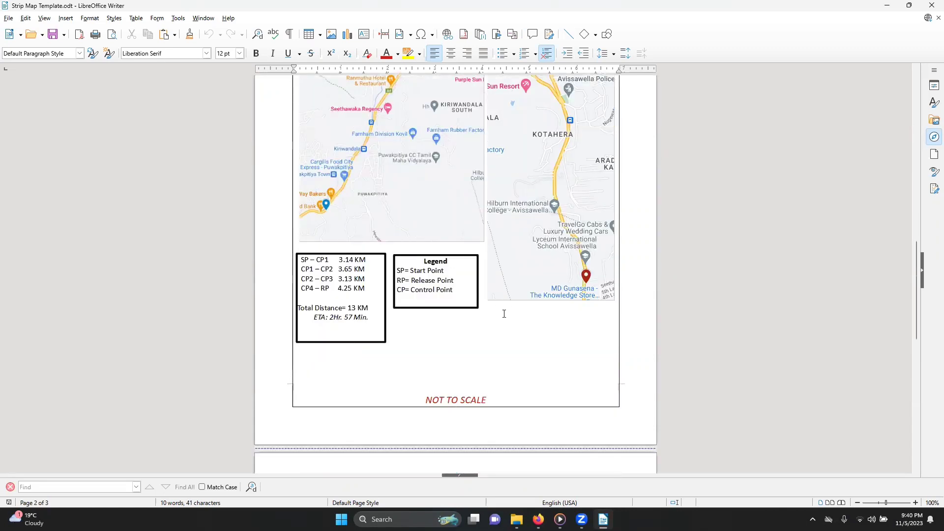
- Examine the Hotel Green Valley satellite images, street map, building photo and coordinates on page 3
{"action": "scroll", "coordinate": [504, 314], "scroll_direction": "down", "scroll_amount": 20}
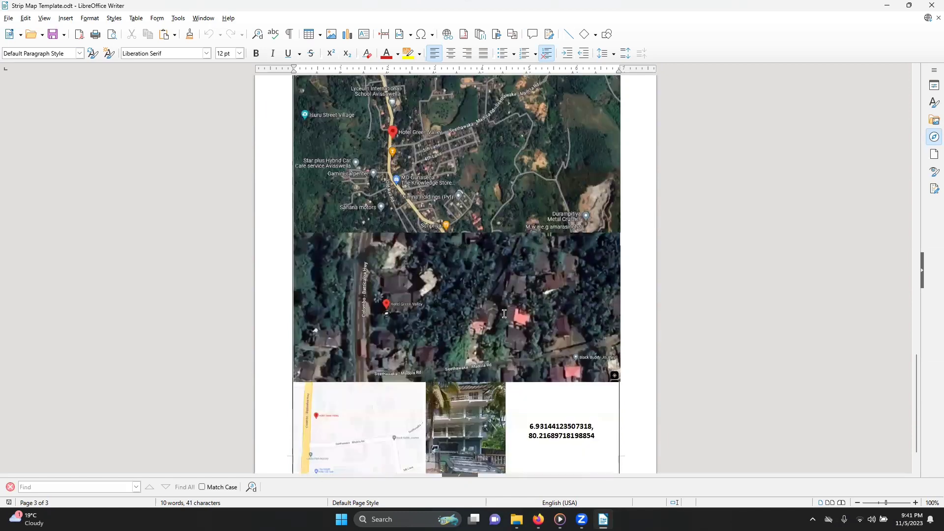
{"action": "scroll", "coordinate": [503, 313], "scroll_direction": "up", "scroll_amount": 2}
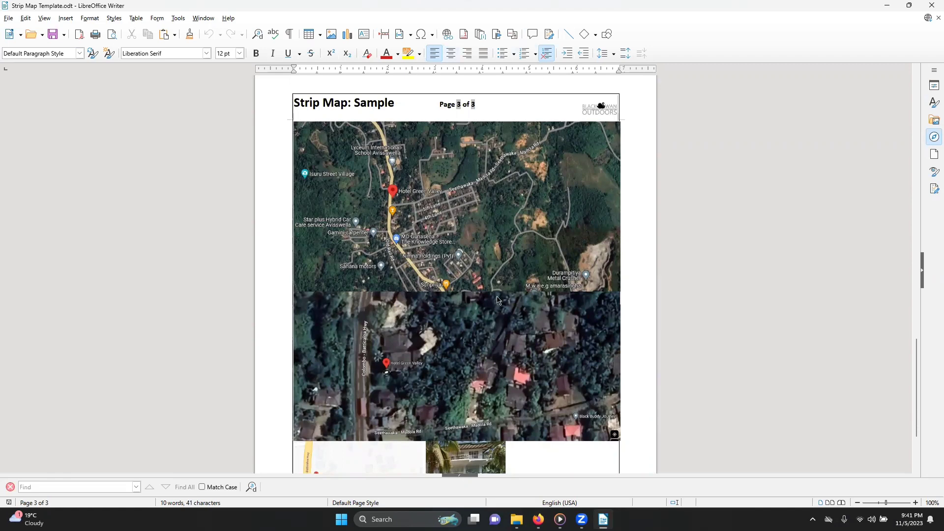
{"action": "scroll", "coordinate": [488, 319], "scroll_direction": "down", "scroll_amount": 4}
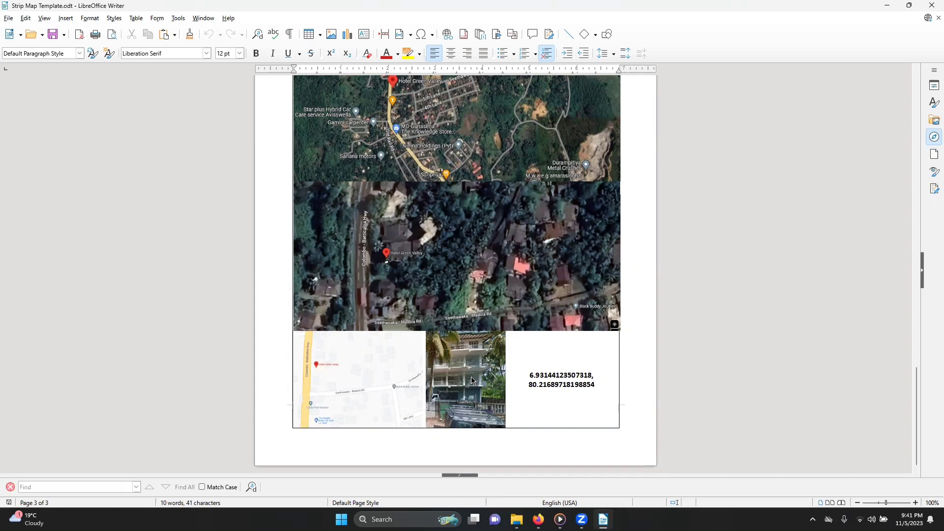
{"action": "scroll", "coordinate": [497, 394], "scroll_direction": "up", "scroll_amount": 5}
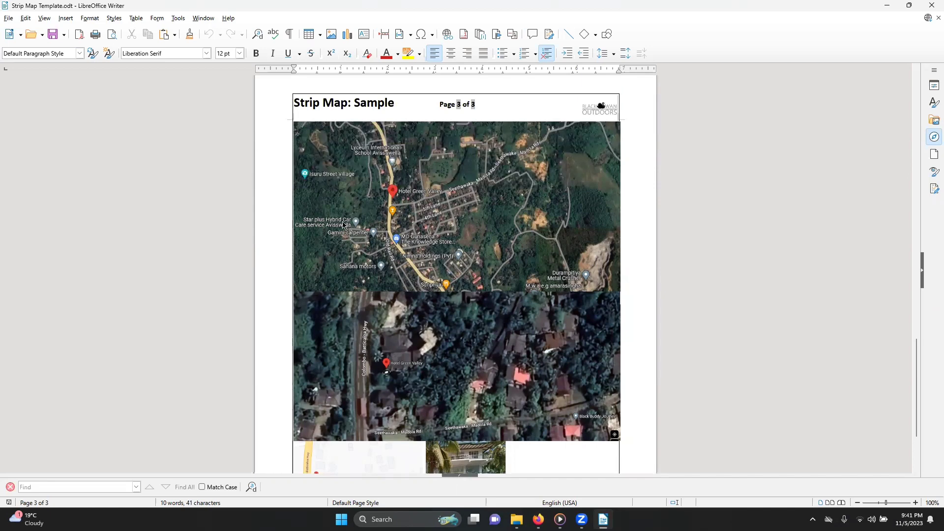
{"action": "scroll", "coordinate": [348, 223], "scroll_direction": "down", "scroll_amount": 5}
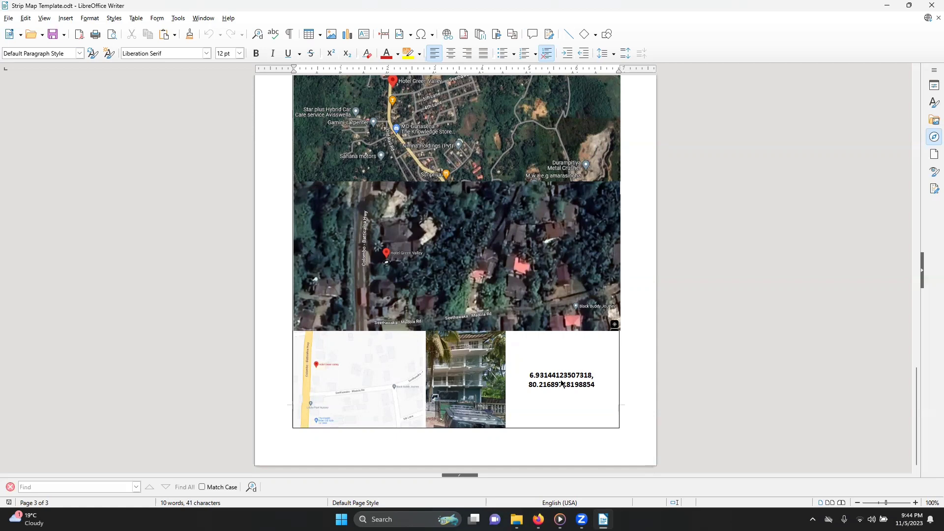
- Skim through all three pages of the sample strip map again and return to the overview map on page 1
{"action": "scroll", "coordinate": [562, 384], "scroll_direction": "up", "scroll_amount": 20}
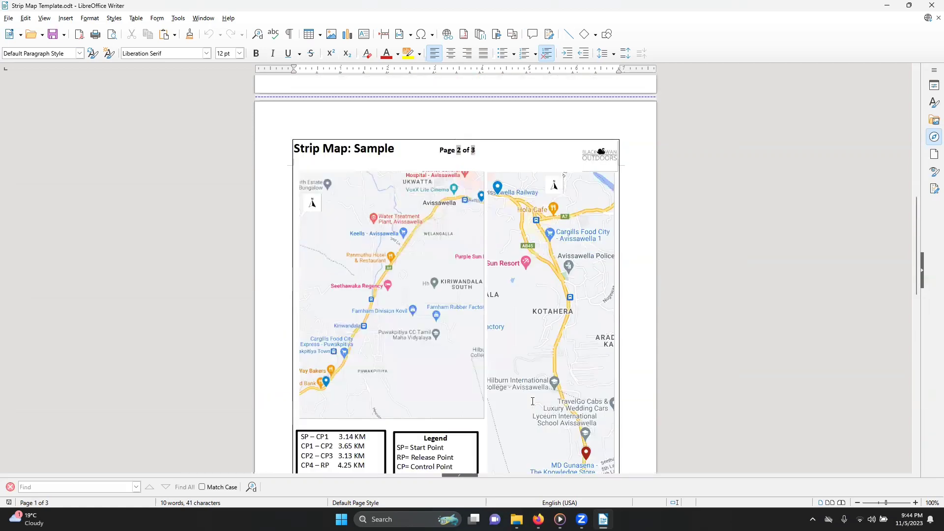
{"action": "scroll", "coordinate": [502, 379], "scroll_direction": "up", "scroll_amount": 20}
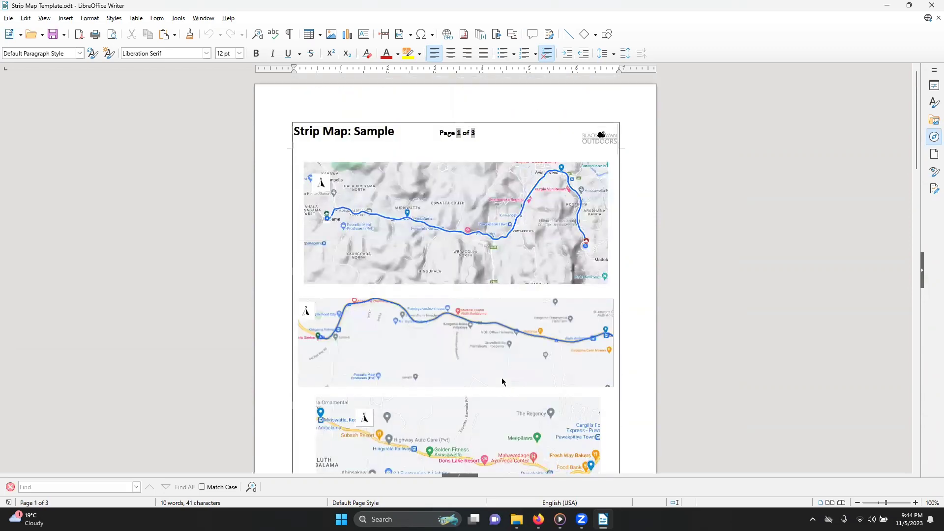
{"action": "scroll", "coordinate": [501, 377], "scroll_direction": "down", "scroll_amount": 20}
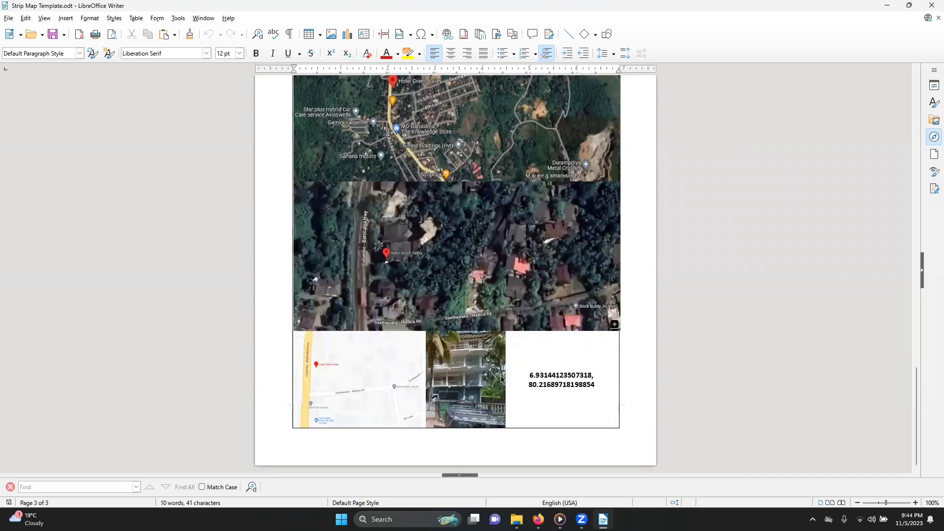
{"action": "scroll", "coordinate": [501, 378], "scroll_direction": "up", "scroll_amount": 20}
{"action": "scroll", "coordinate": [501, 379], "scroll_direction": "down", "scroll_amount": 3}
{"action": "scroll", "coordinate": [501, 378], "scroll_direction": "up", "scroll_amount": 20}
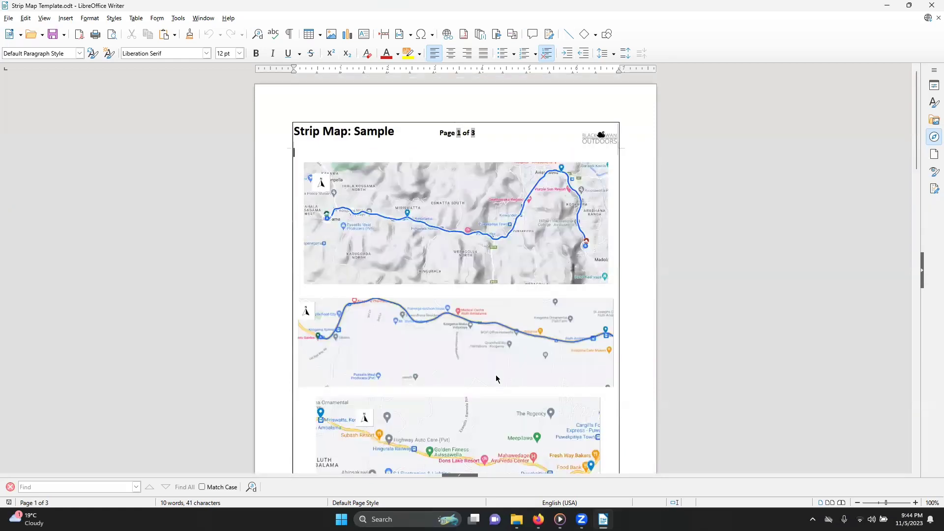